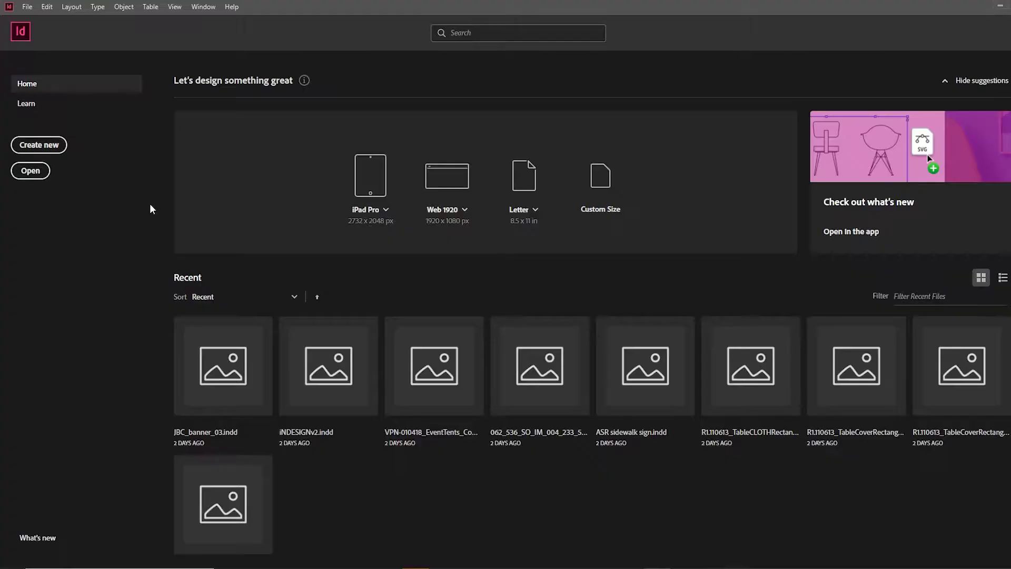
- Start a new InDesign document from the File > New > Document menu
left_click(27, 7)
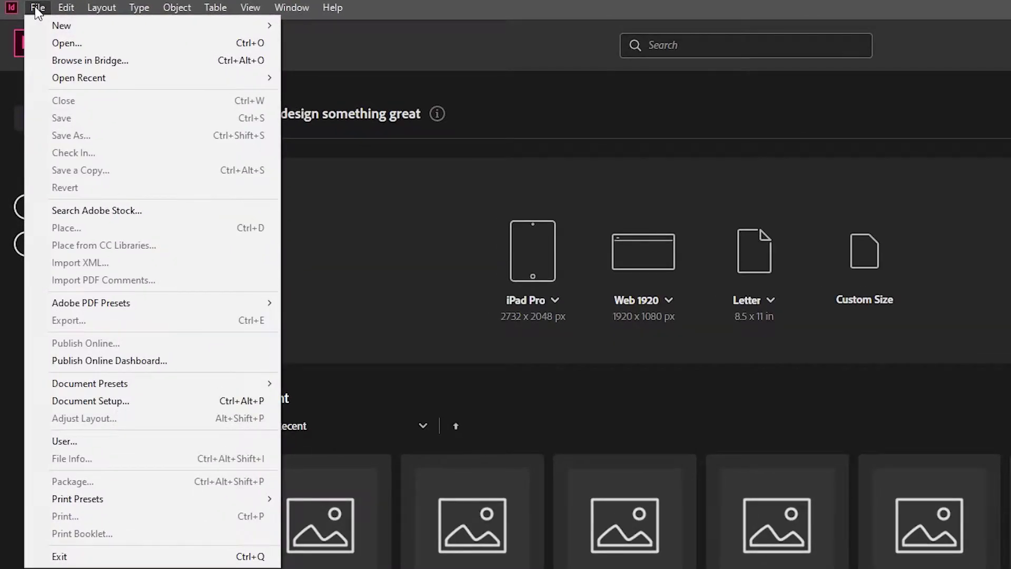
mouse_move(279, 25)
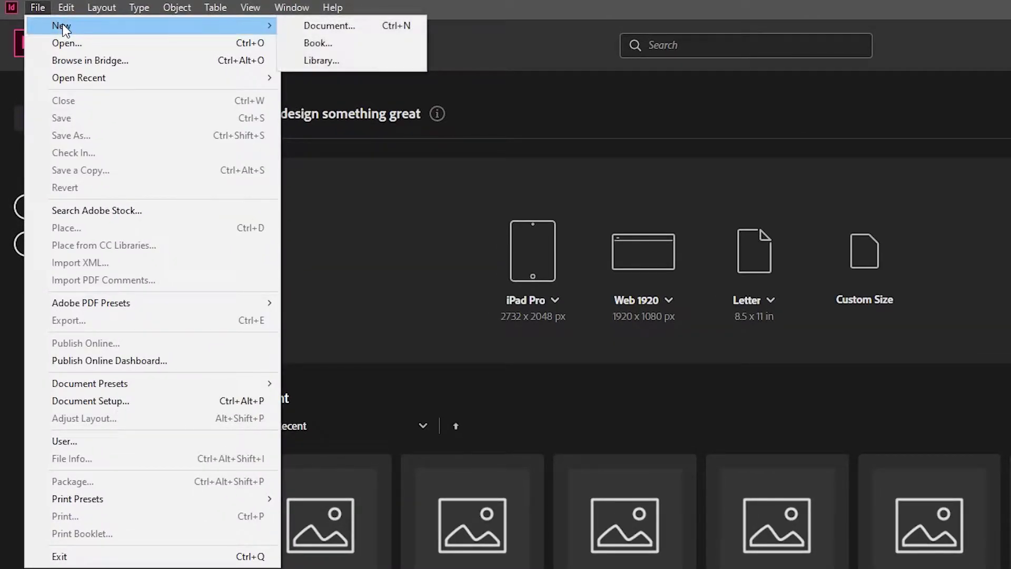
left_click(302, 21)
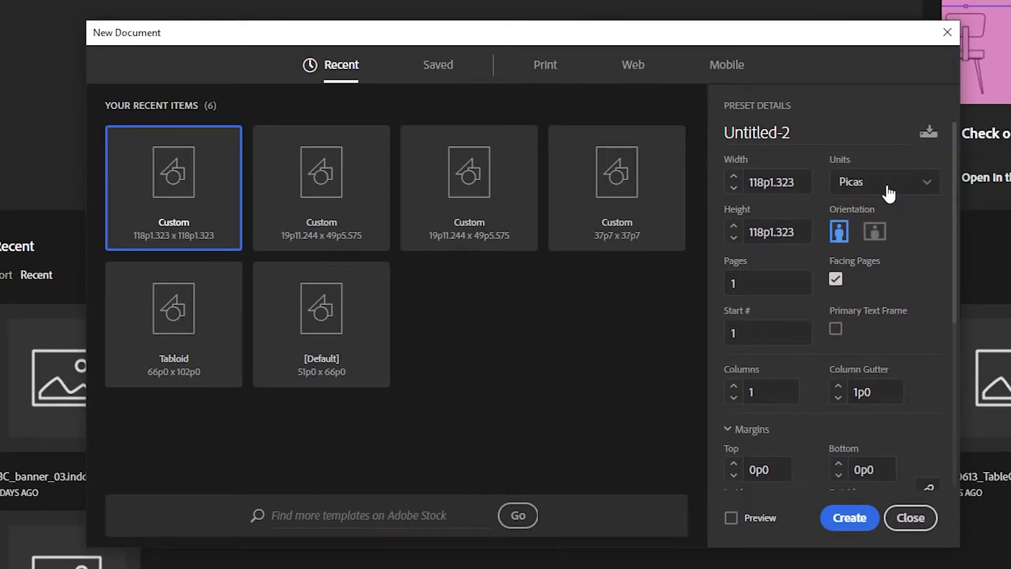
- Set the new document to centimetres, 8.44 cm wide by 20.94 cm tall
left_click(889, 194)
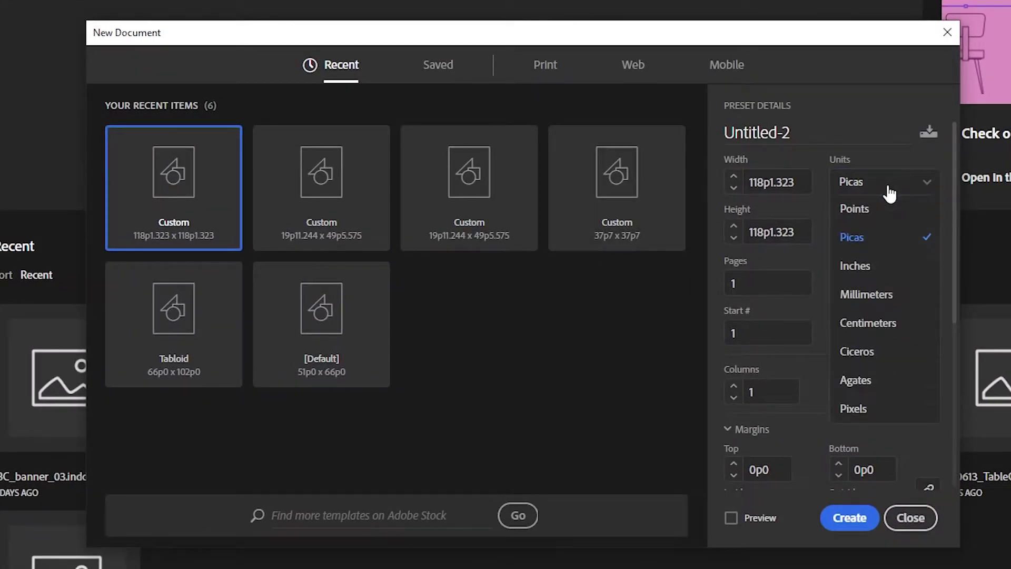
left_click(883, 323)
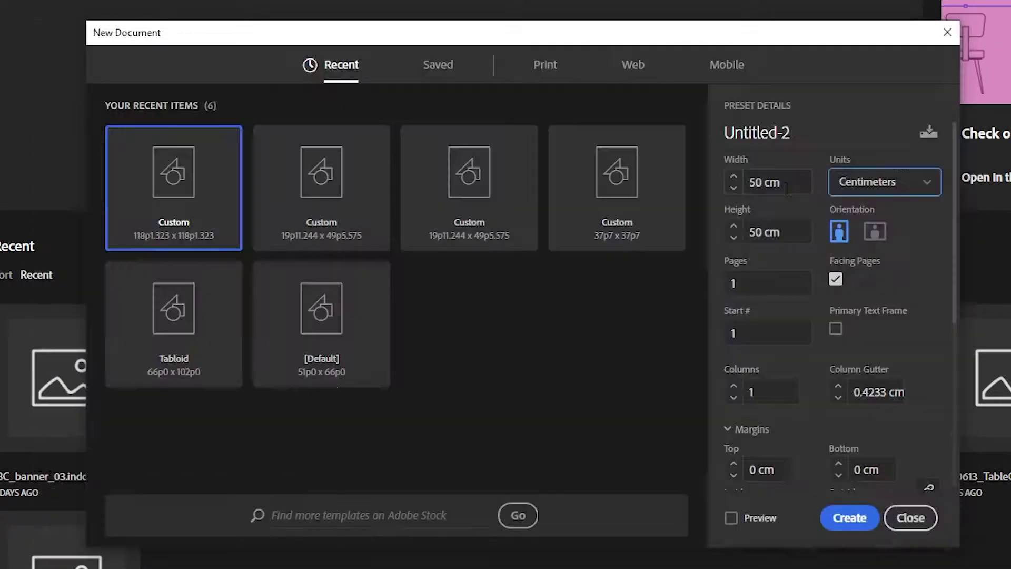
triple_click(736, 184)
key("BackSpace")
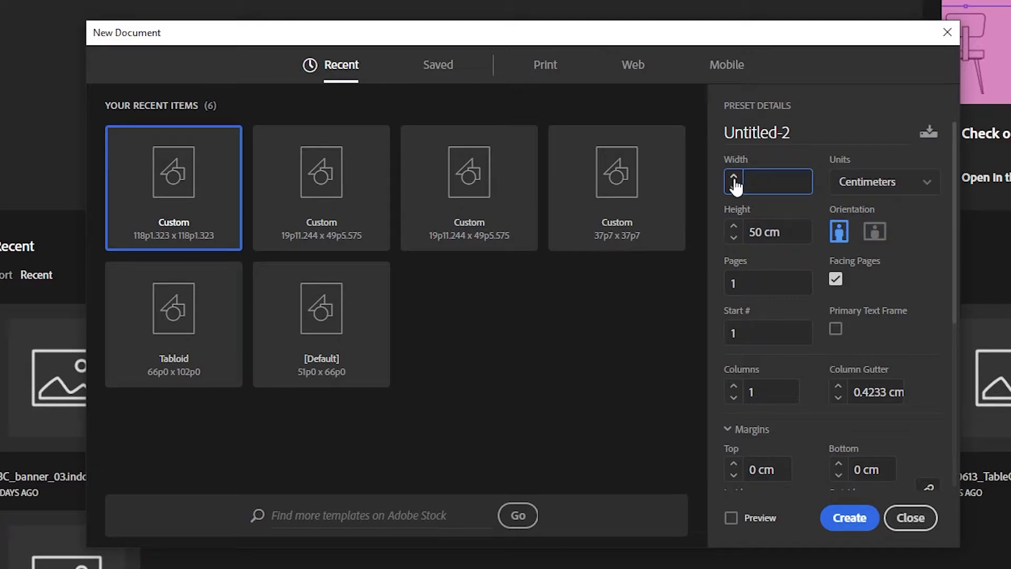
type("8.44")
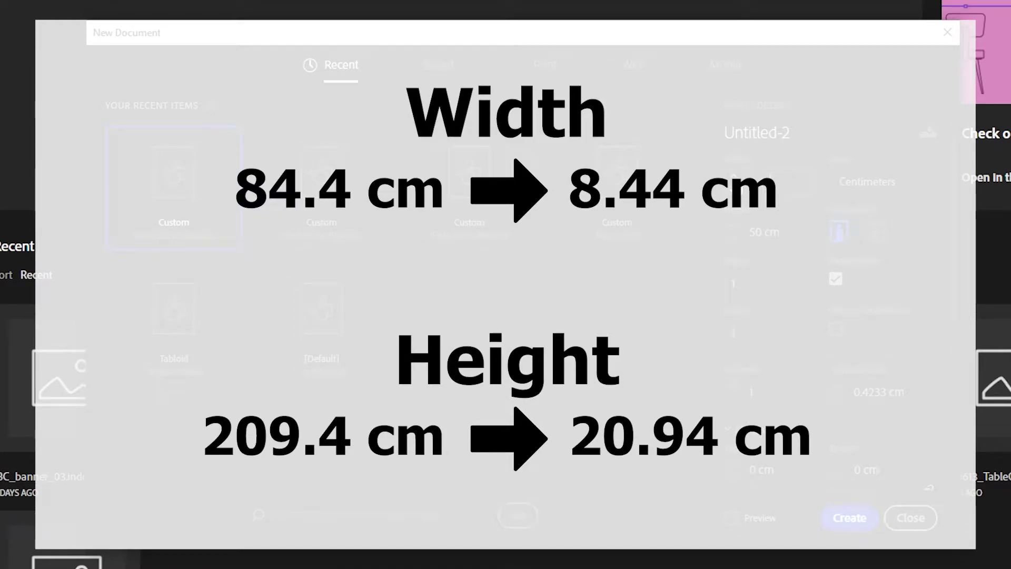
key("Tab")
type("20")
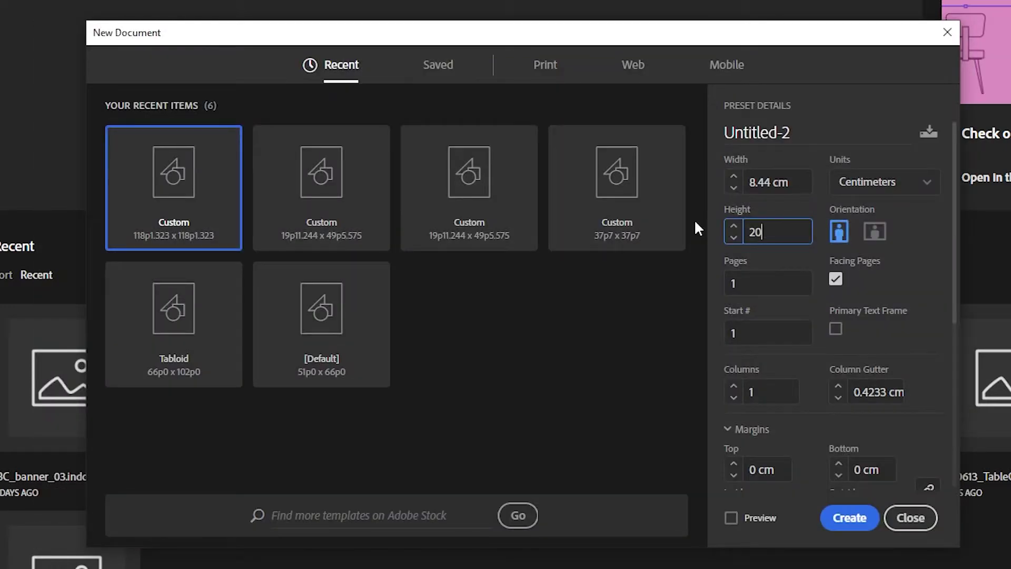
type(".94")
- Confirm bleed and slug are zero and create the 8.44 × 20.94 cm document
scroll(869, 281, "down", 5)
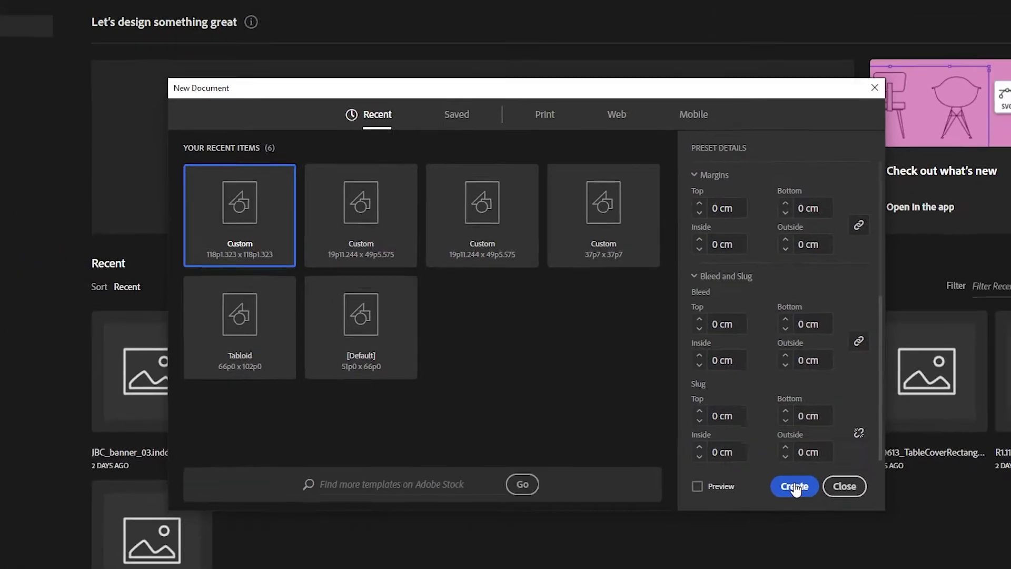
left_click(794, 486)
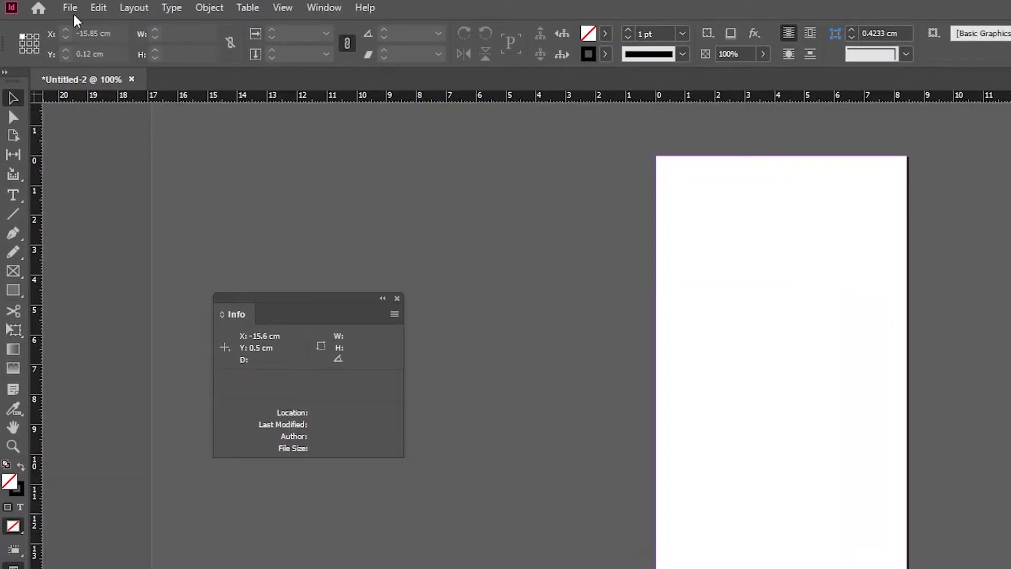
- Place the Roll-Up-Standard_31in_2.6ftx6.6ft_R1 PDF with Show Import Options on and Replace Selected Item off
left_click(49, 7)
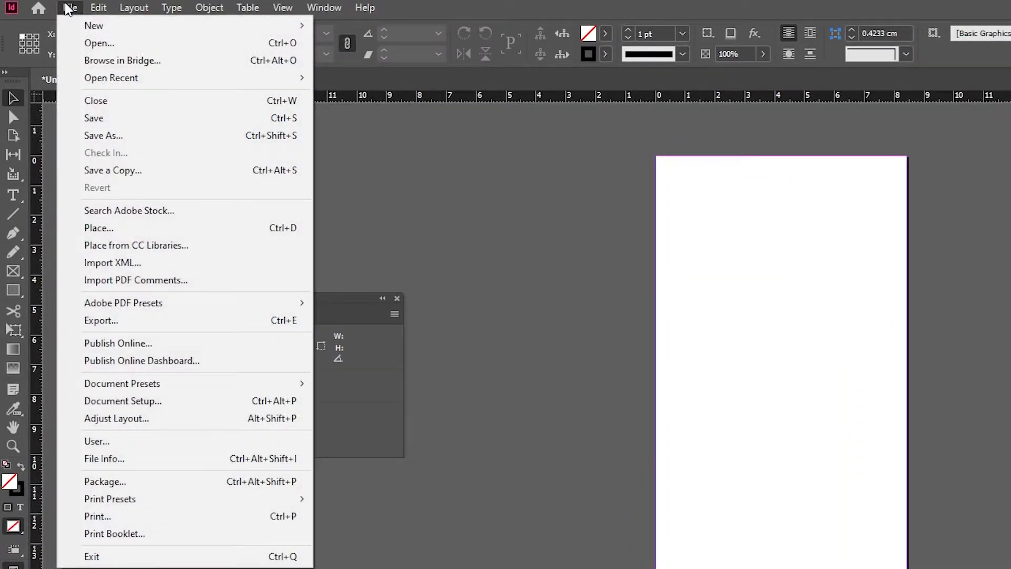
left_click(100, 229)
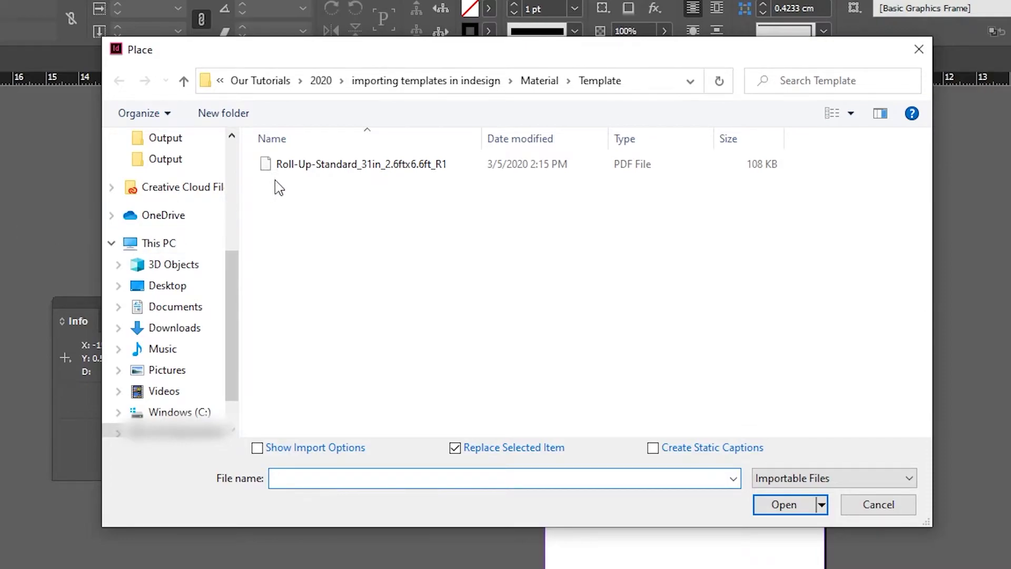
left_click(307, 168)
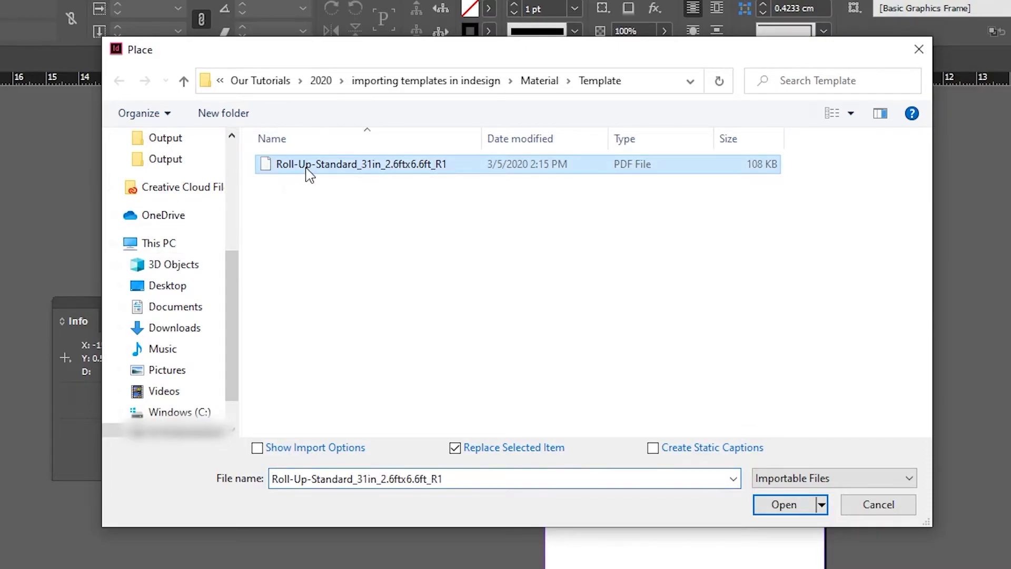
left_click(258, 453)
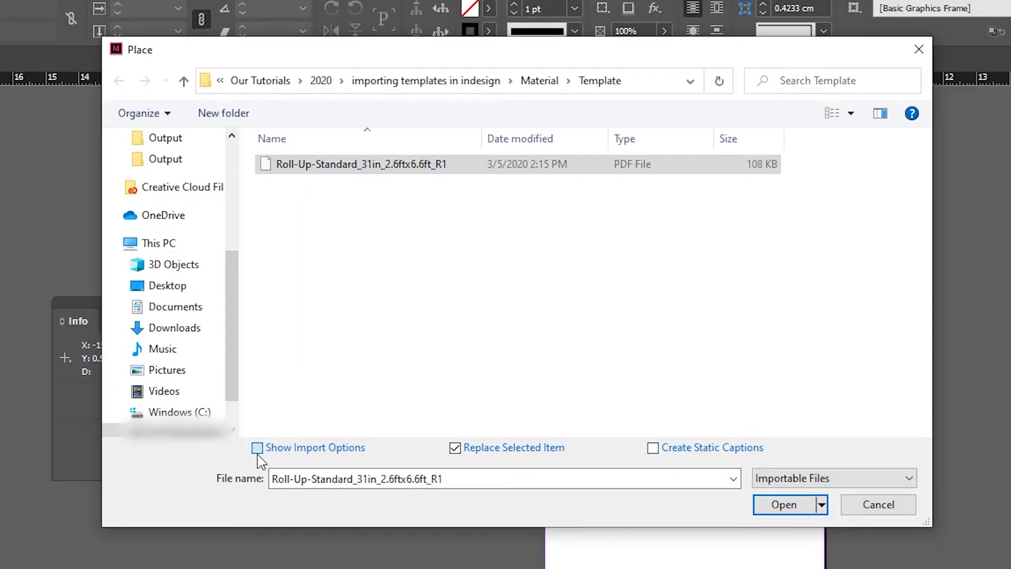
left_click(258, 449)
left_click(456, 449)
left_click(783, 505)
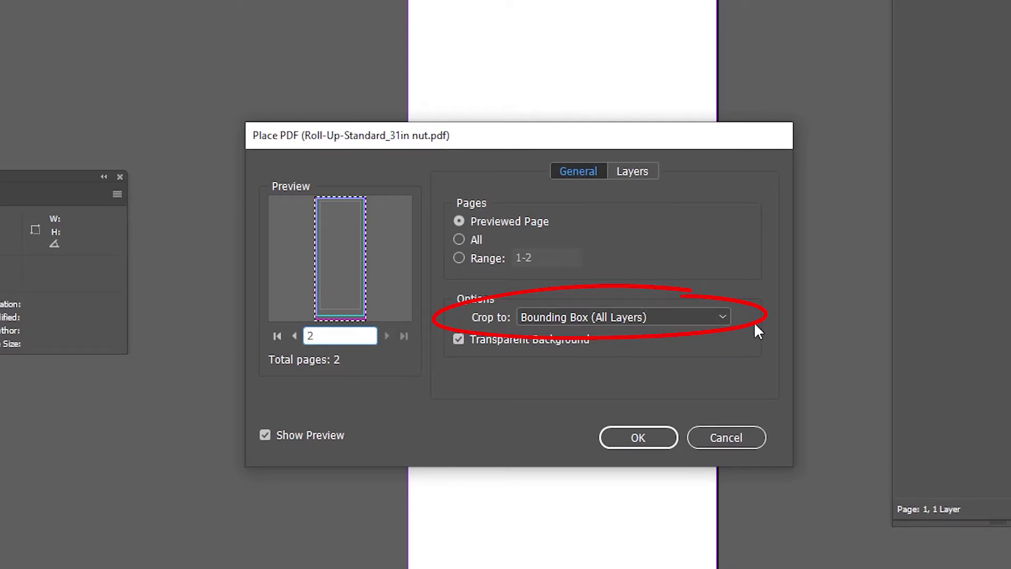
- Accept the Place PDF options for page 2, cropped to Bounding Box (All Layers)
left_click(649, 433)
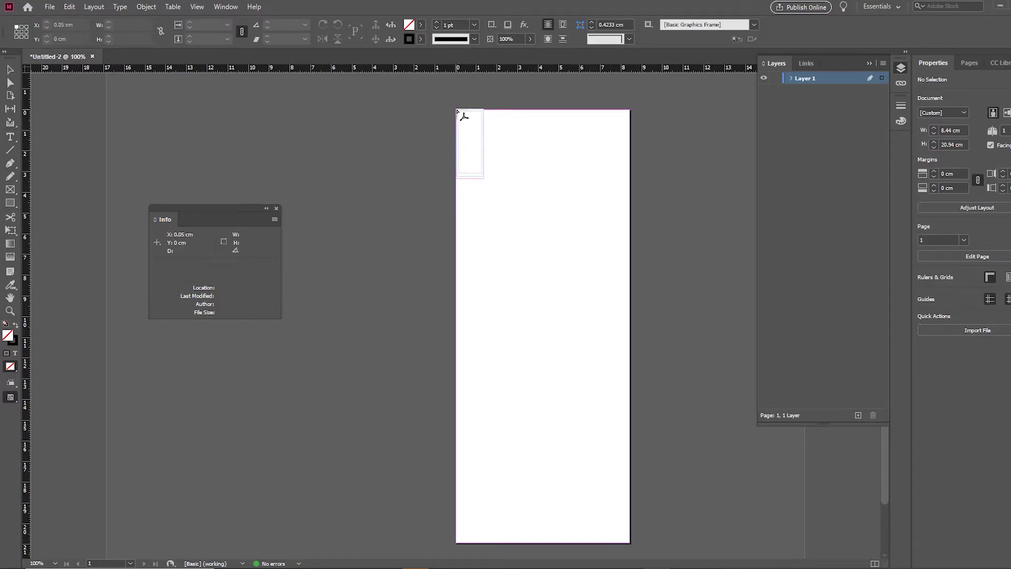
- Drop the template at the page's top-left corner and embed its link via the Links panel
left_click(458, 112)
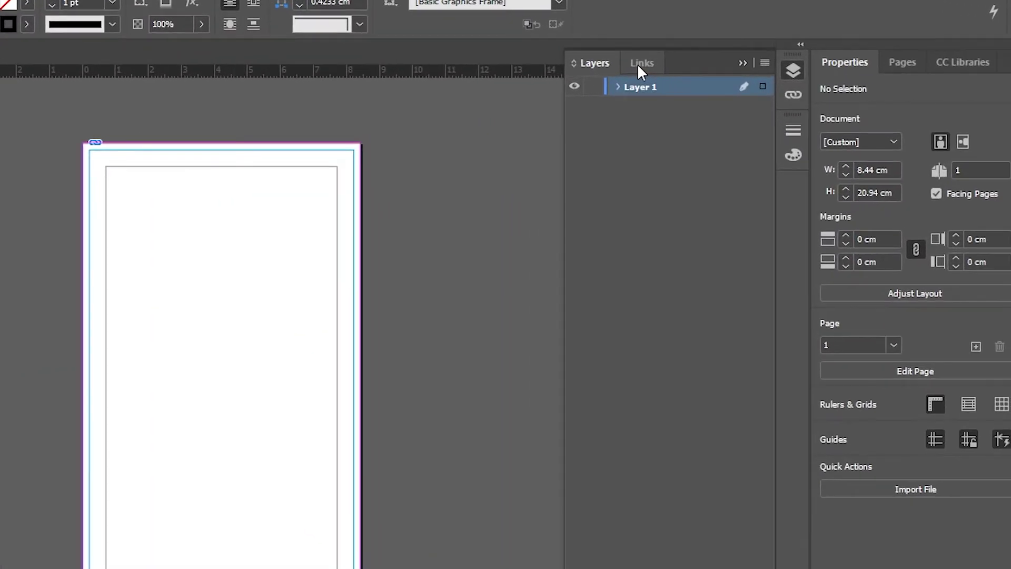
left_click(807, 63)
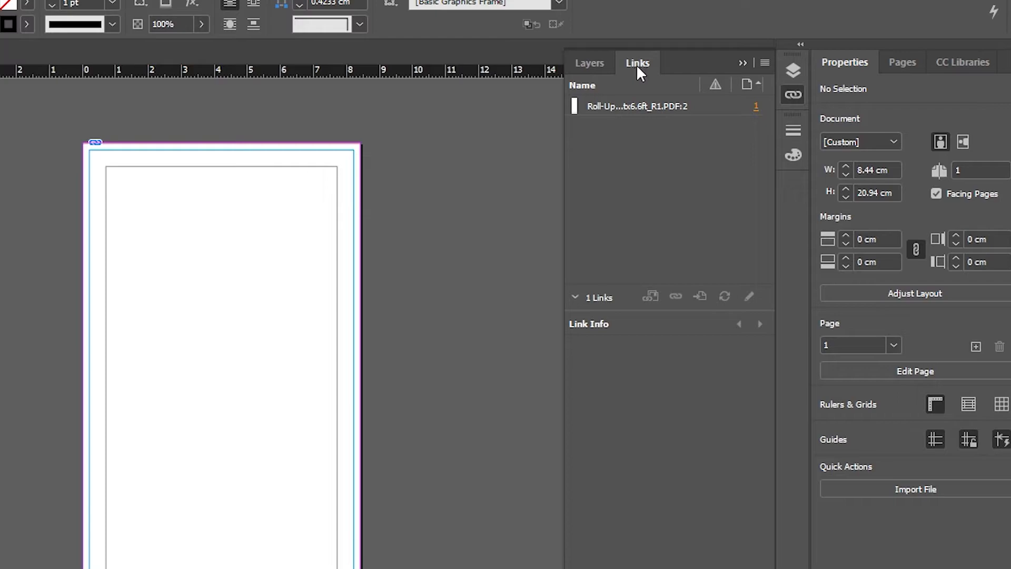
right_click(617, 109)
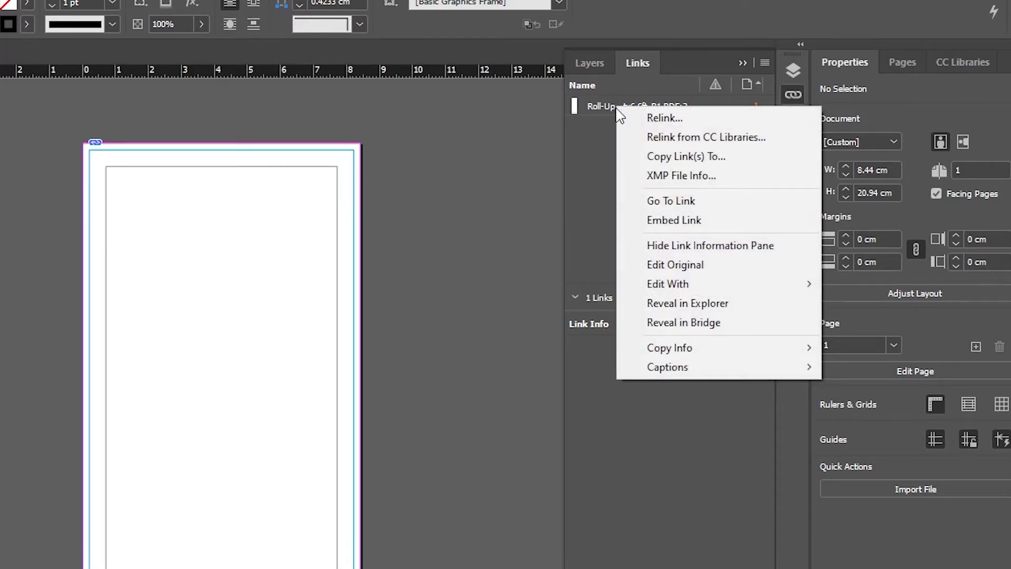
left_click(653, 222)
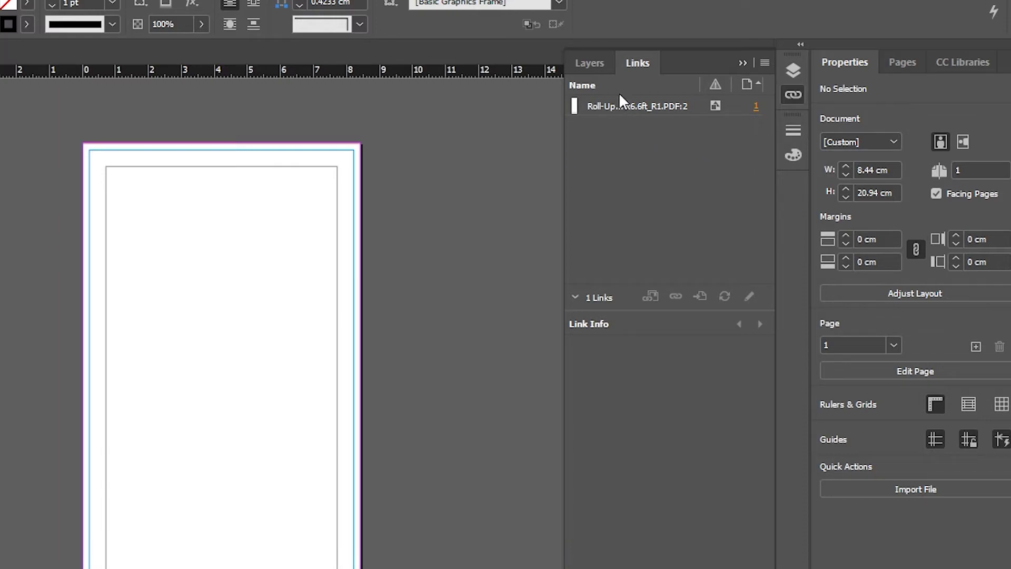
left_click(599, 64)
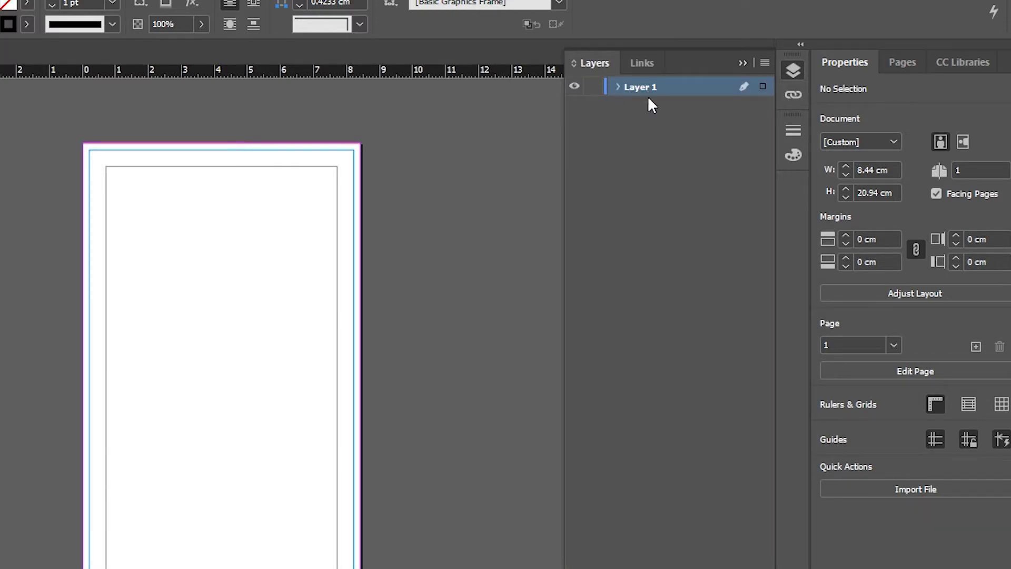
- Add Layer 2 beneath Layer 1 and toggle layer visibility to reveal the banner artwork
left_click(726, 359)
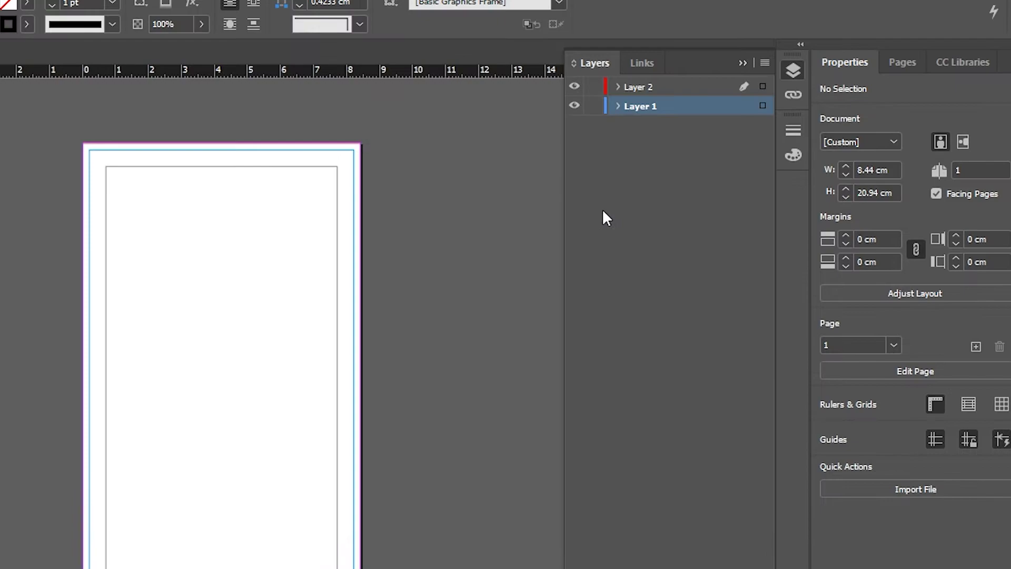
left_click_drag(628, 93, 637, 124)
left_click(631, 171)
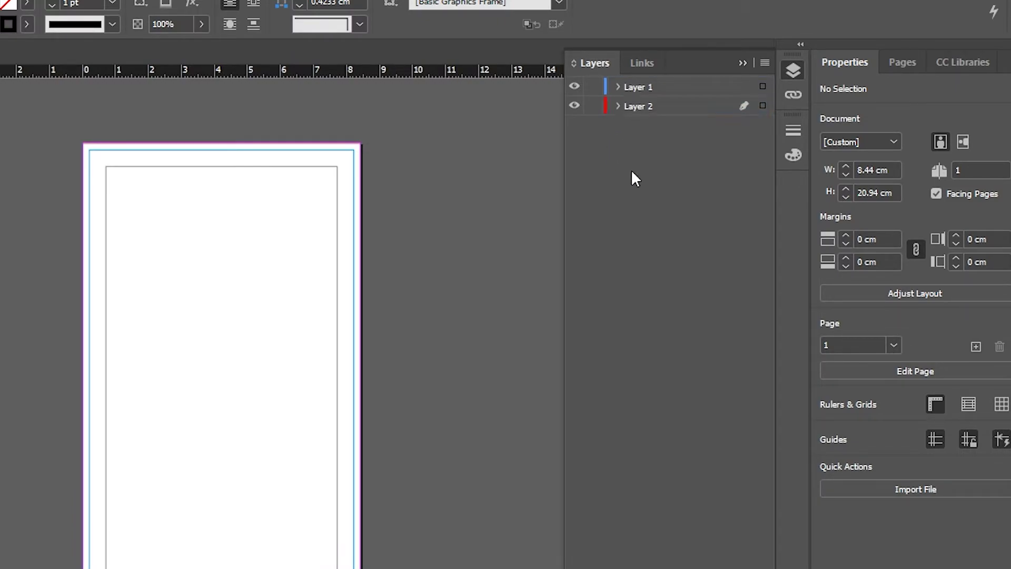
left_click(575, 88)
left_click(575, 87)
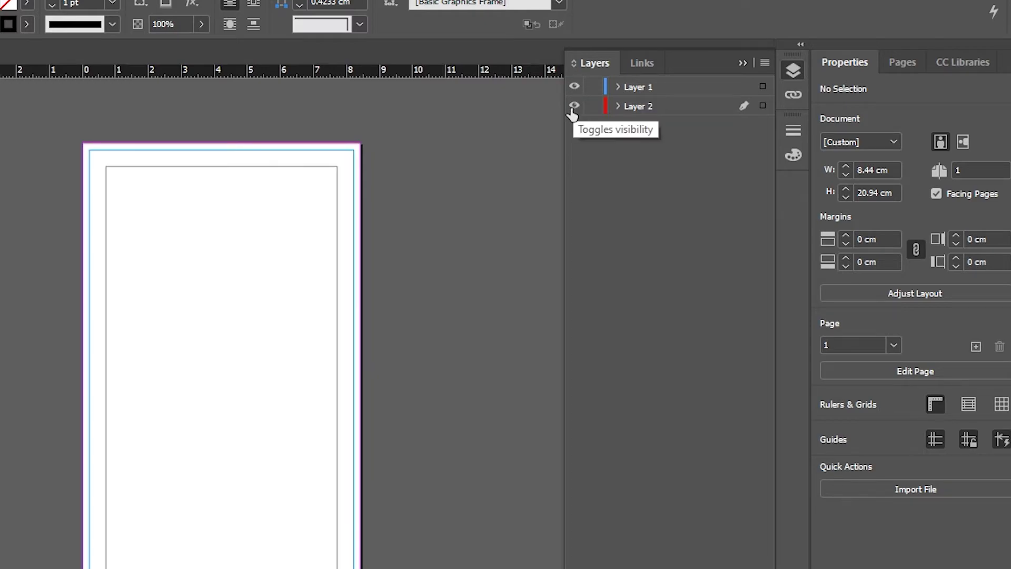
left_click(575, 106)
left_click(577, 109)
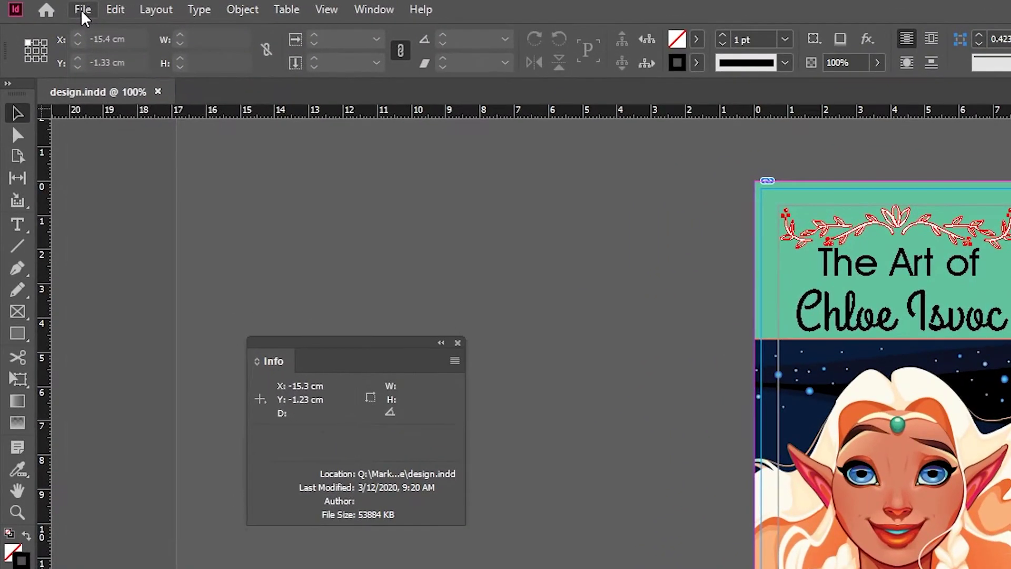
left_click(58, 9)
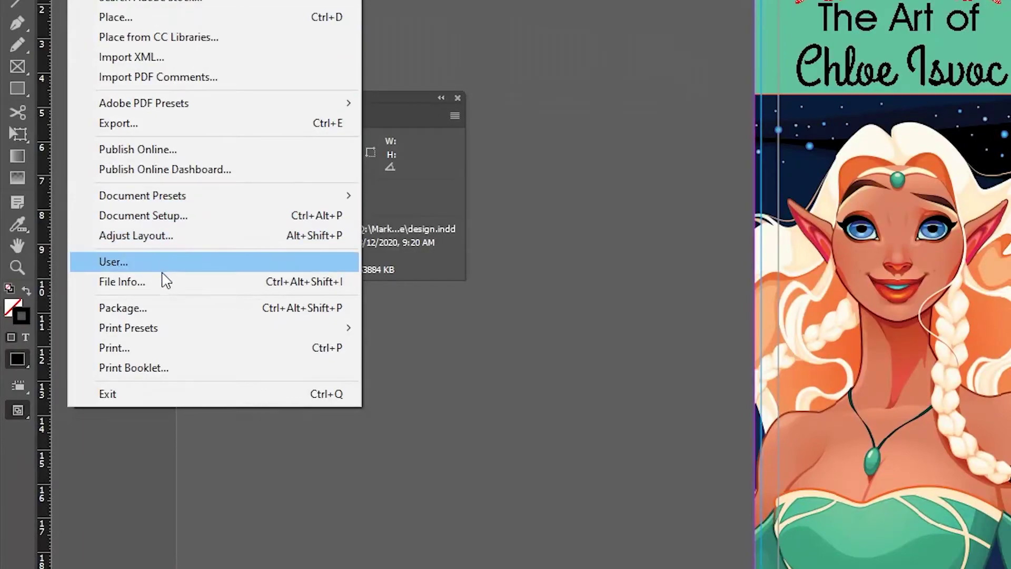
- Package design.indd with its linked roll-up PDF after reviewing Links and Images
left_click(169, 310)
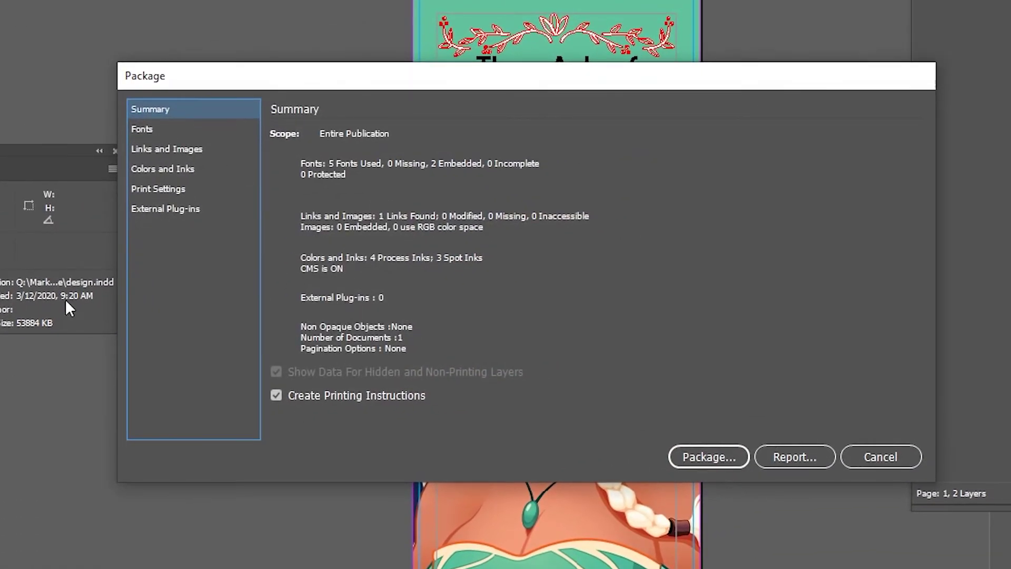
left_click(149, 152)
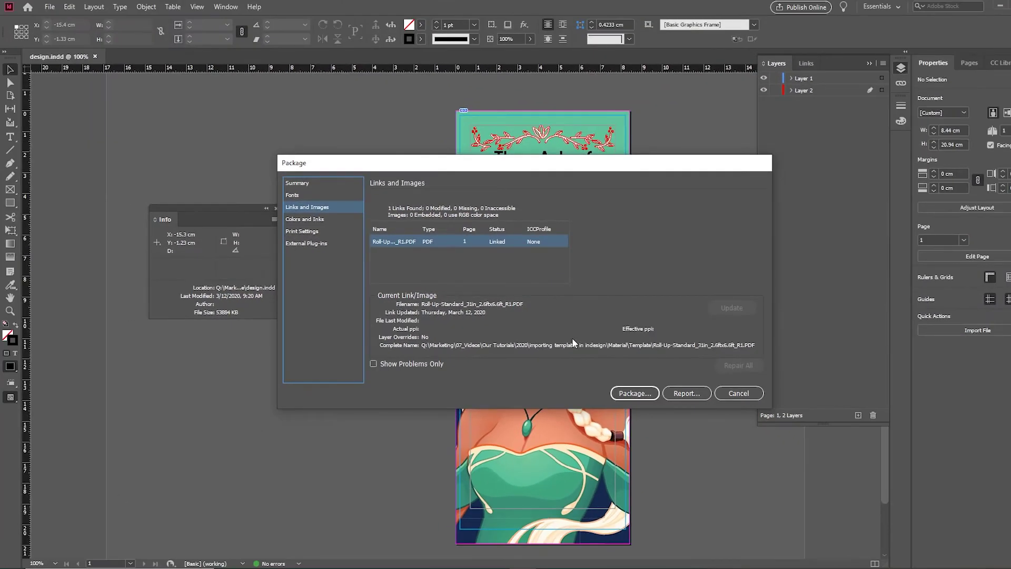
left_click(616, 391)
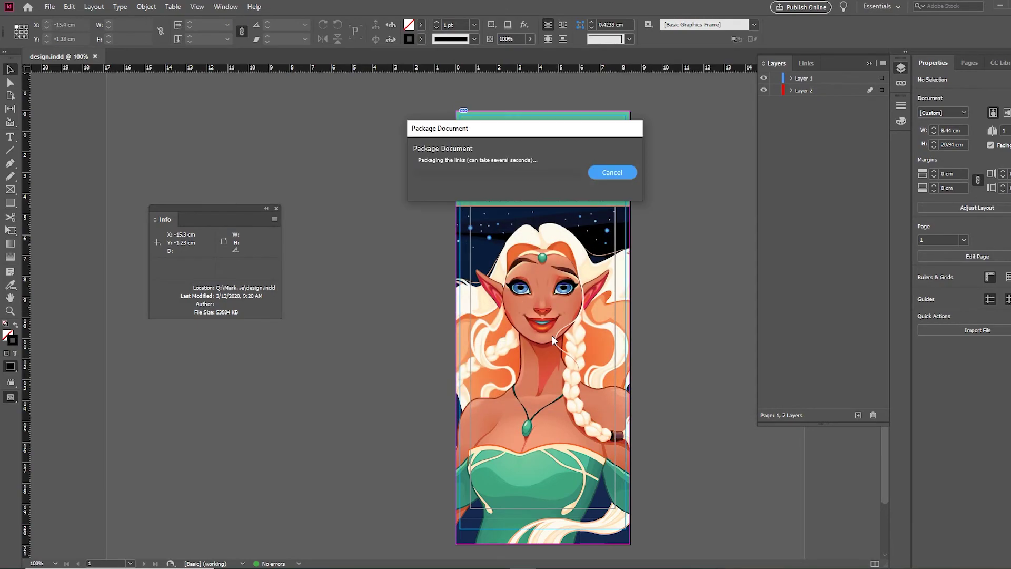